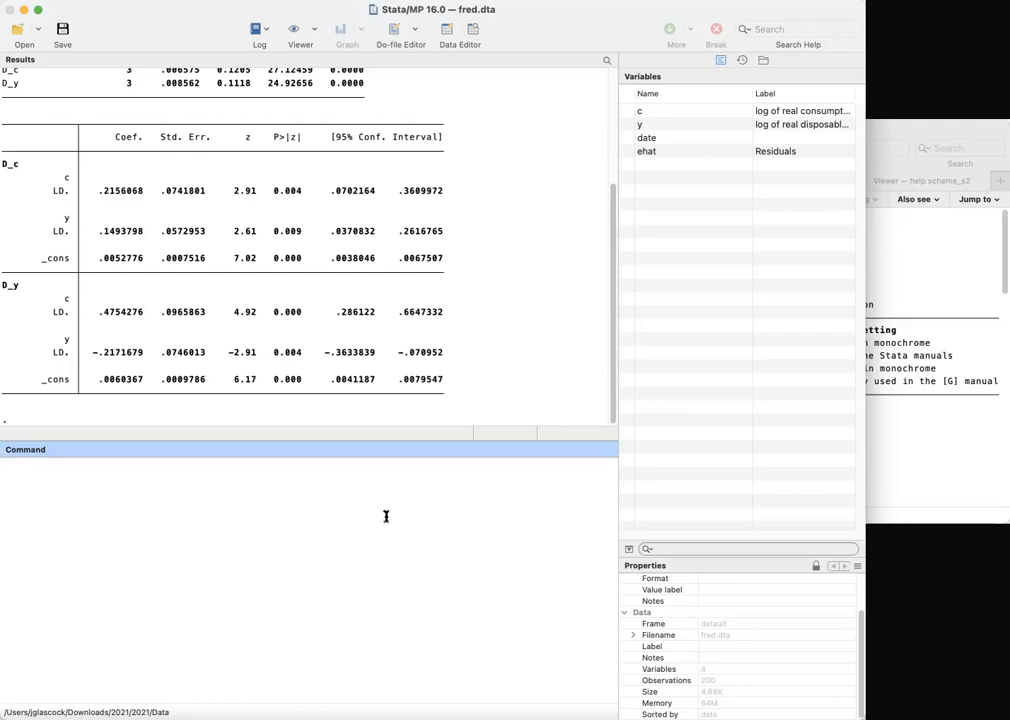
Graph the impulse-response functions with the command irf graph irf and return to the main window
type("irf")
type("graph irf")
key("Return")
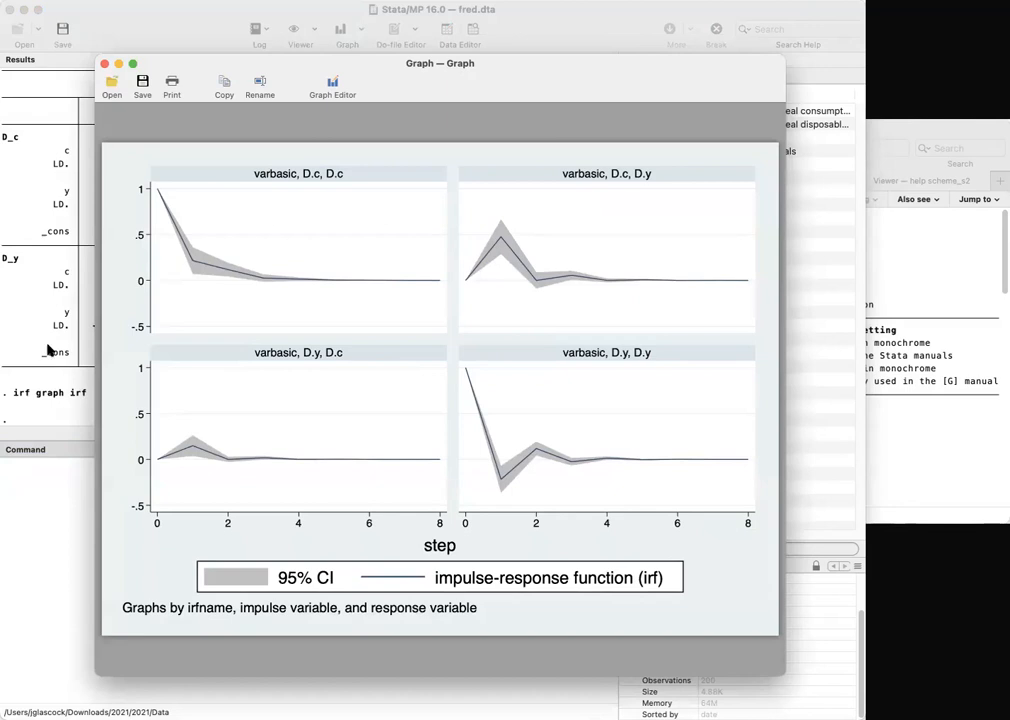
left_click(48, 418)
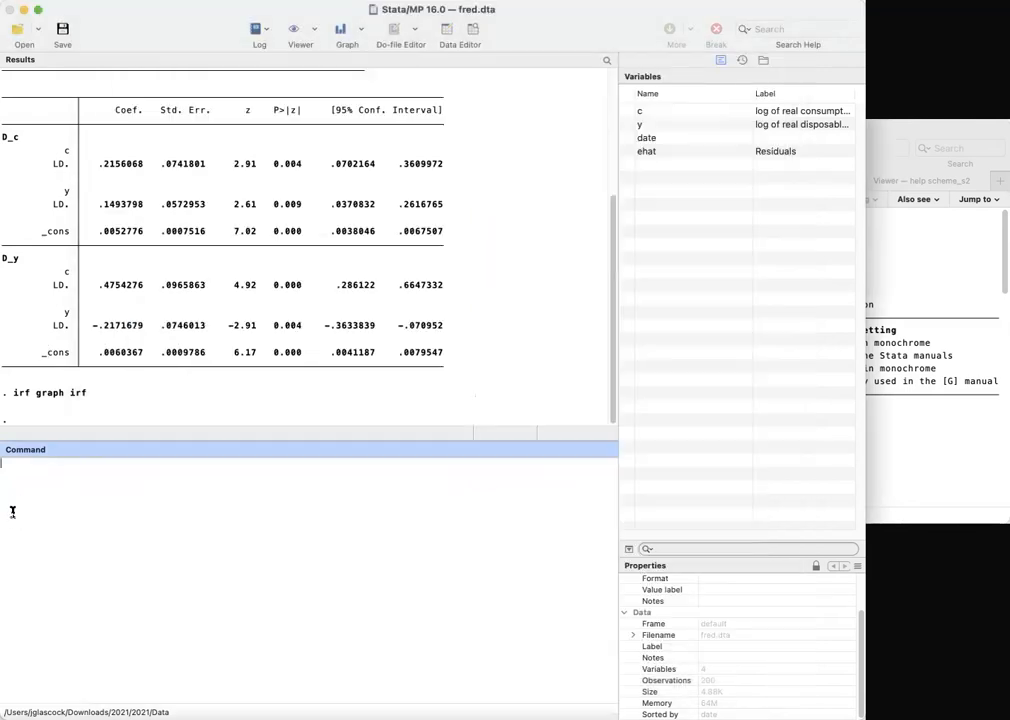
Tabulate the impulse-response functions with irf table irf and enlarge the results pane
type("irf t")
type("able ")
type("if")
type("f")
key("Return")
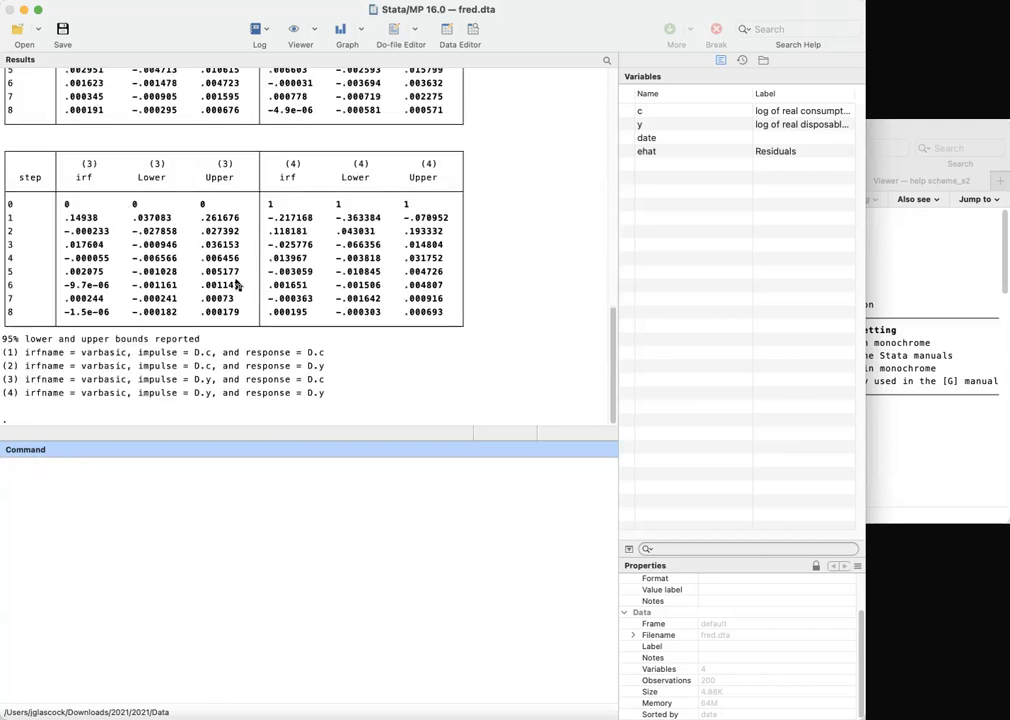
left_click_drag(322, 439, 316, 594)
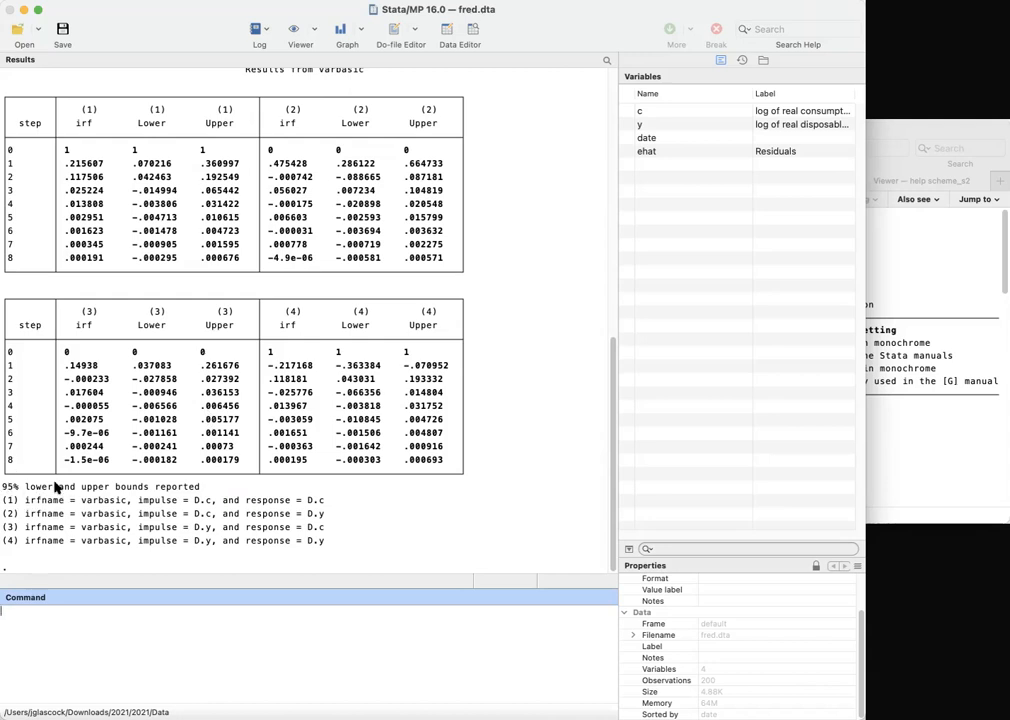
Examine the impulse-response table columns and the legend of impulse and response pairs
left_click_drag(204, 487, 10, 486)
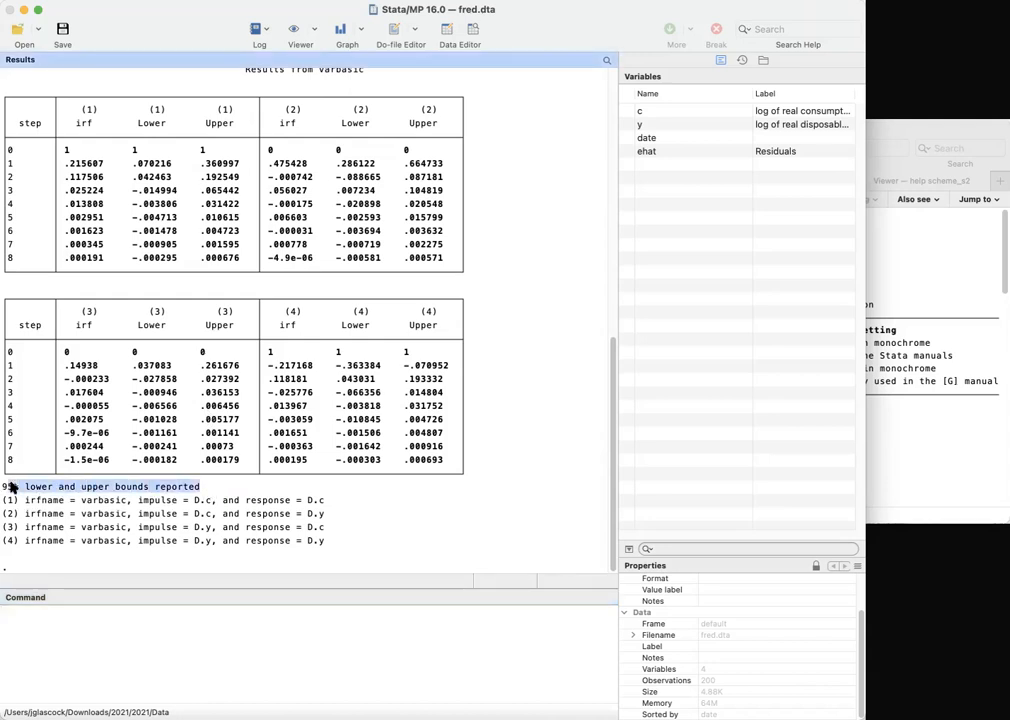
left_click(170, 110)
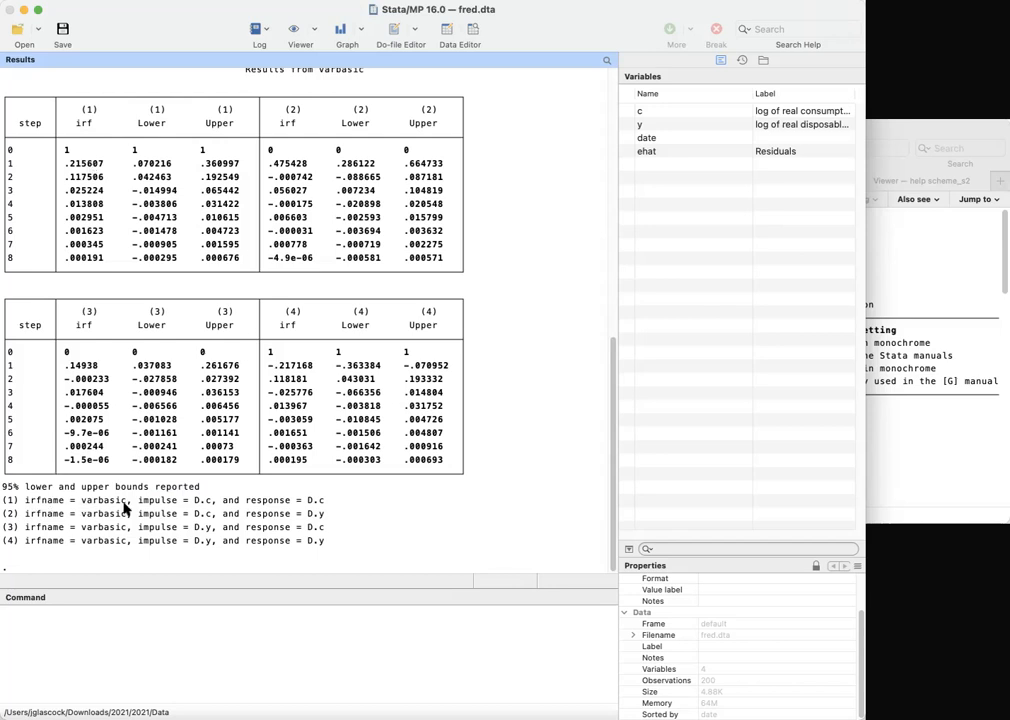
left_click_drag(141, 500, 330, 508)
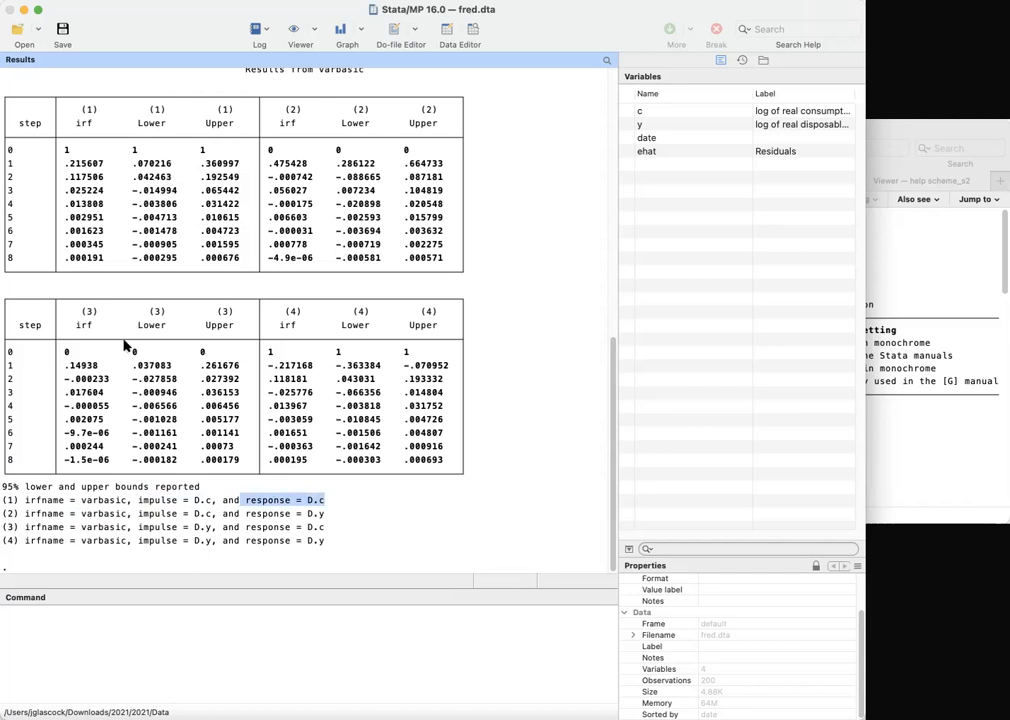
left_click(90, 318)
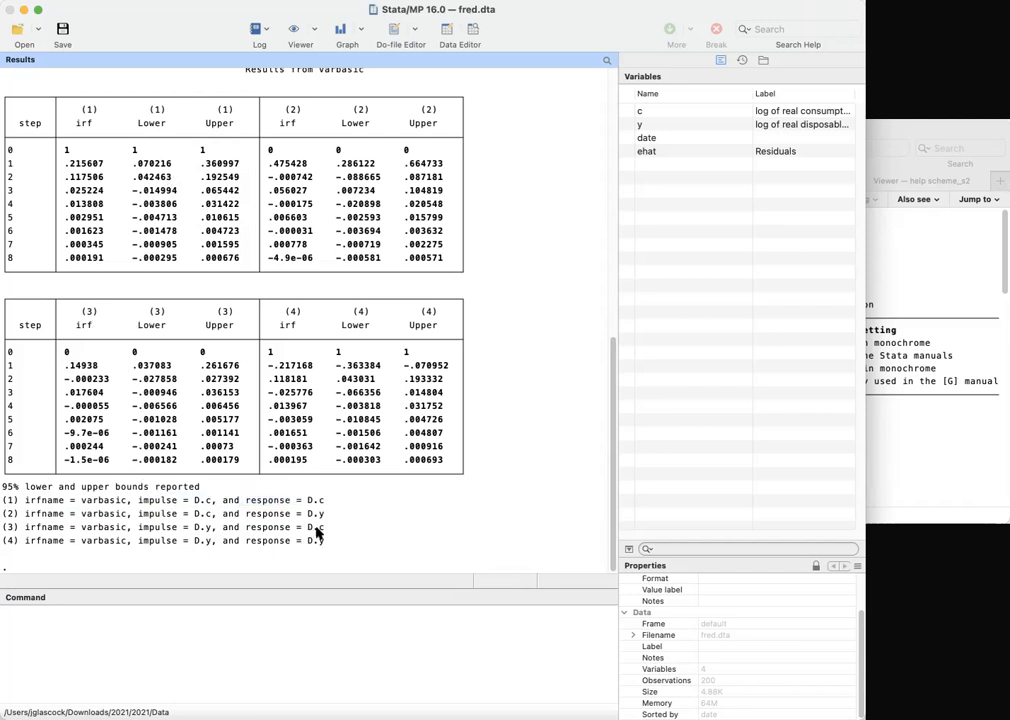
left_click_drag(141, 527, 322, 530)
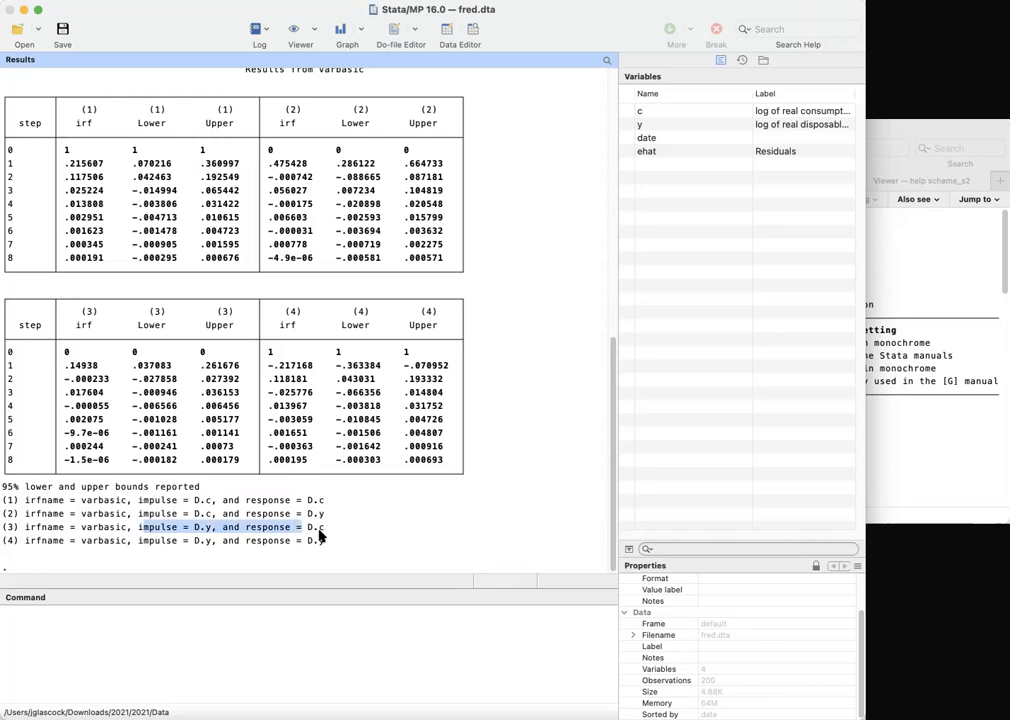
left_click_drag(61, 307, 216, 444)
left_click(143, 354)
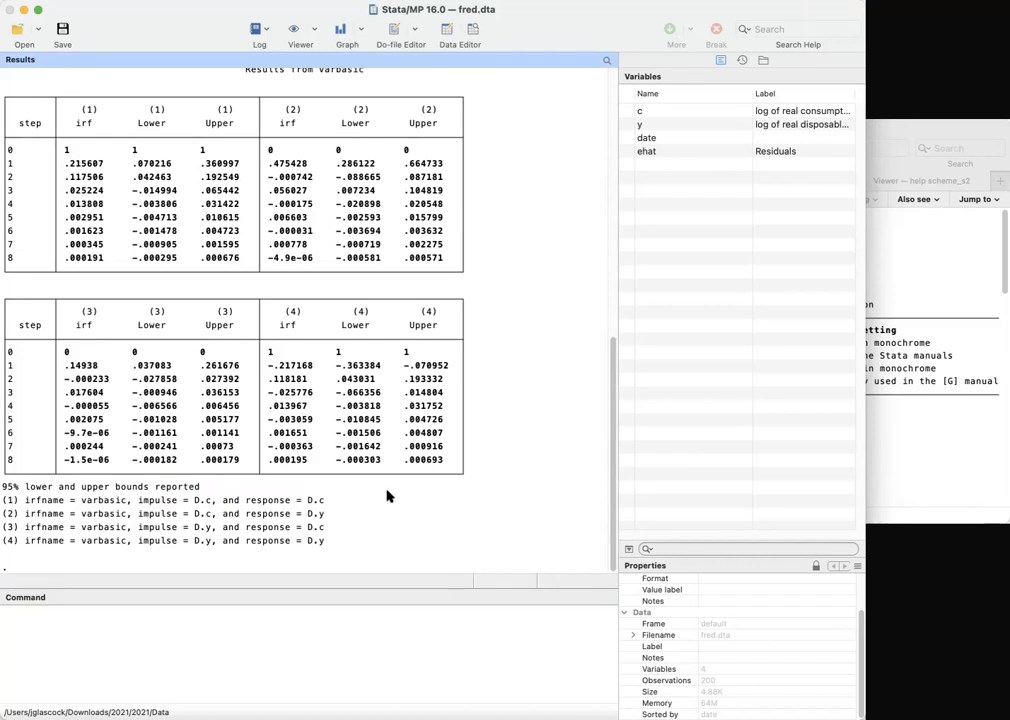
left_click(225, 647)
scroll(292, 441, "up", 2)
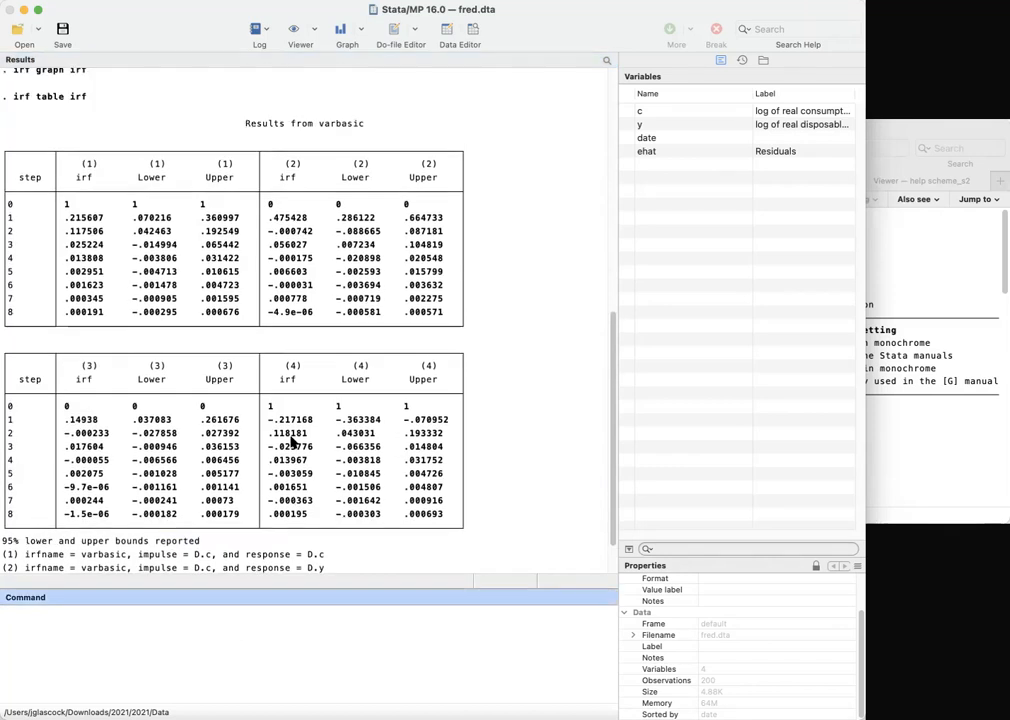
scroll(292, 441, "up", 2)
scroll(282, 451, "down", 4)
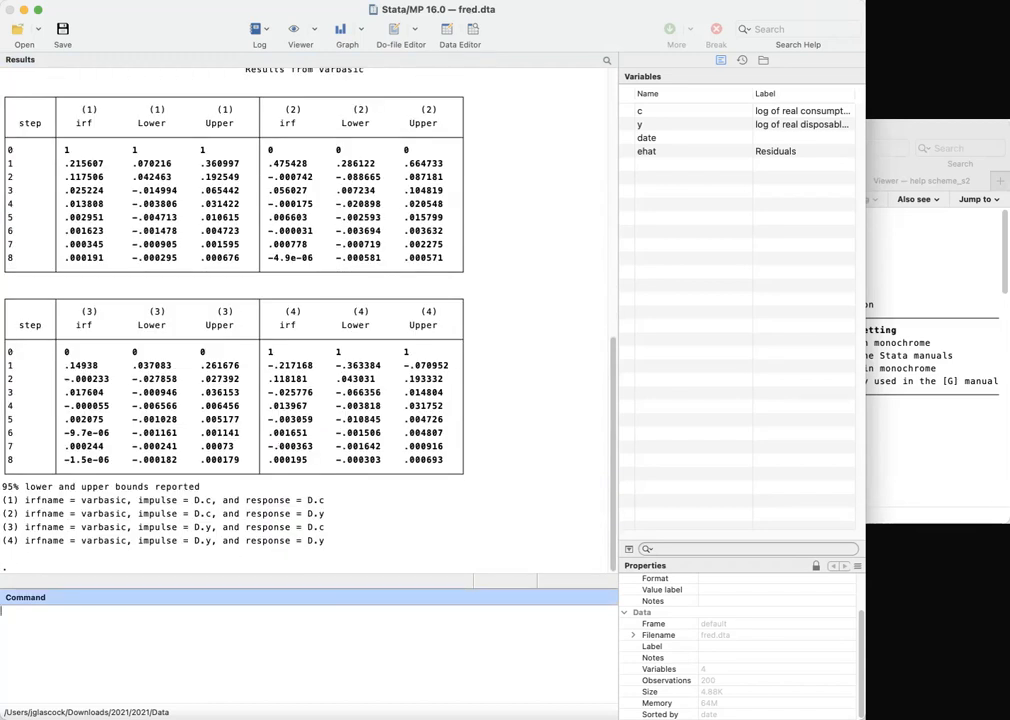
Graph the forecast-error variance decompositions with irf graph fevd, then close the graph window
type("irf gd")
key("BackSpace")
type("raph fevd")
key("Return")
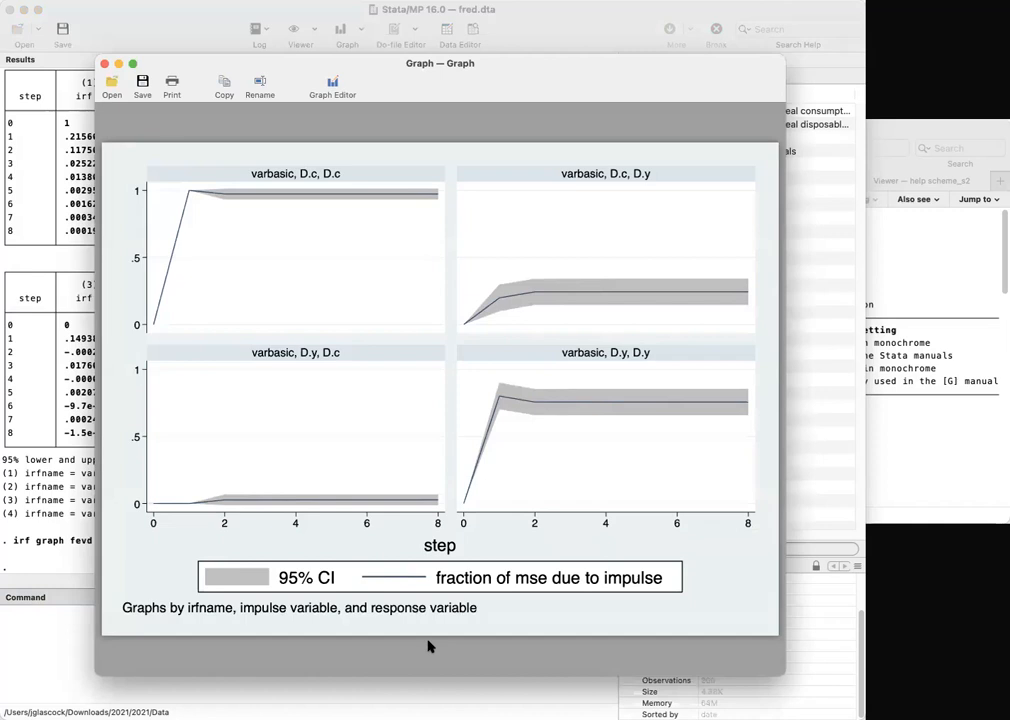
left_click(106, 64)
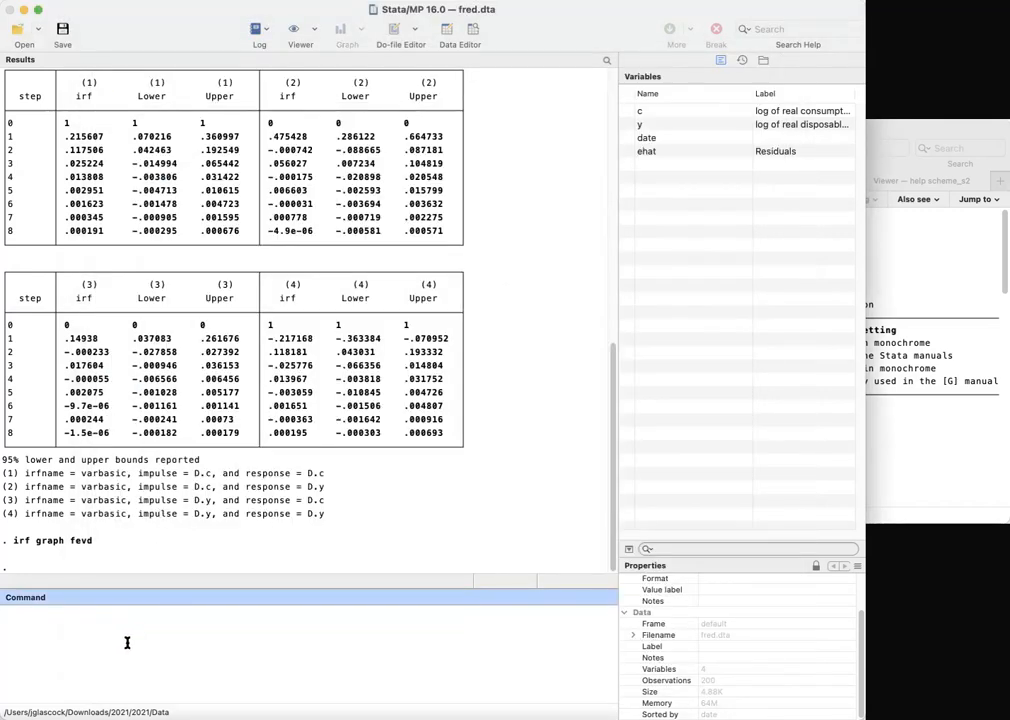
Tabulate the forecast-error variance decompositions with the command irf table fevd
type("if")
type("f")
type(" table fe")
type("vd")
key("Return")
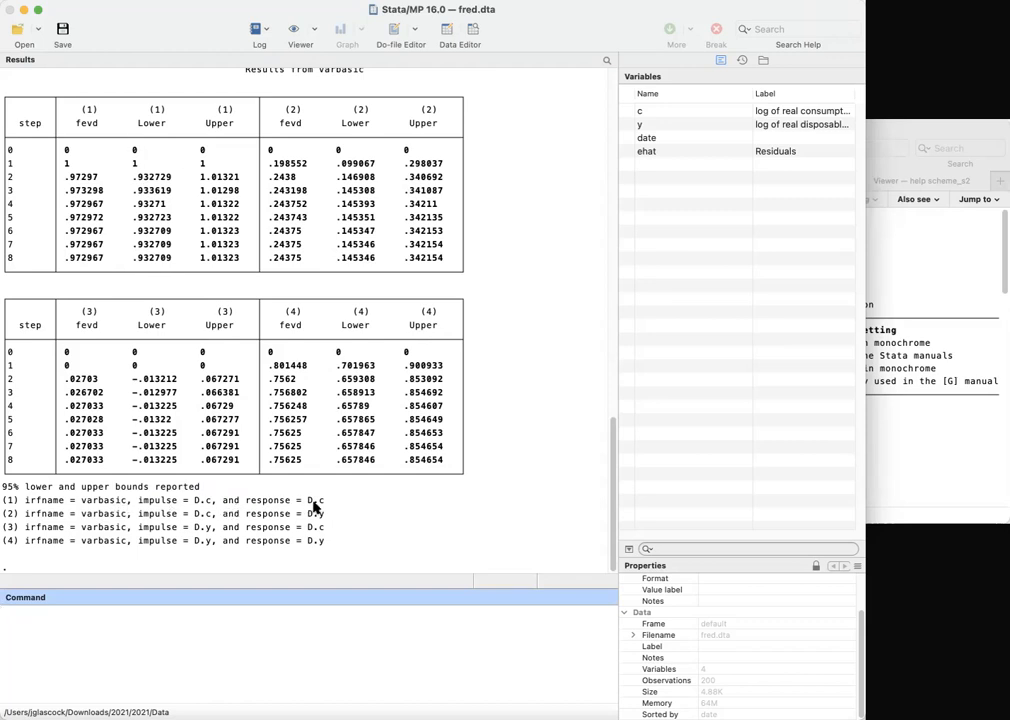
Examine the FEVD table values against the legend of impulse and response pairs
left_click_drag(305, 499, 322, 502)
left_click(153, 187)
left_click_drag(134, 112, 122, 192)
left_click(134, 131)
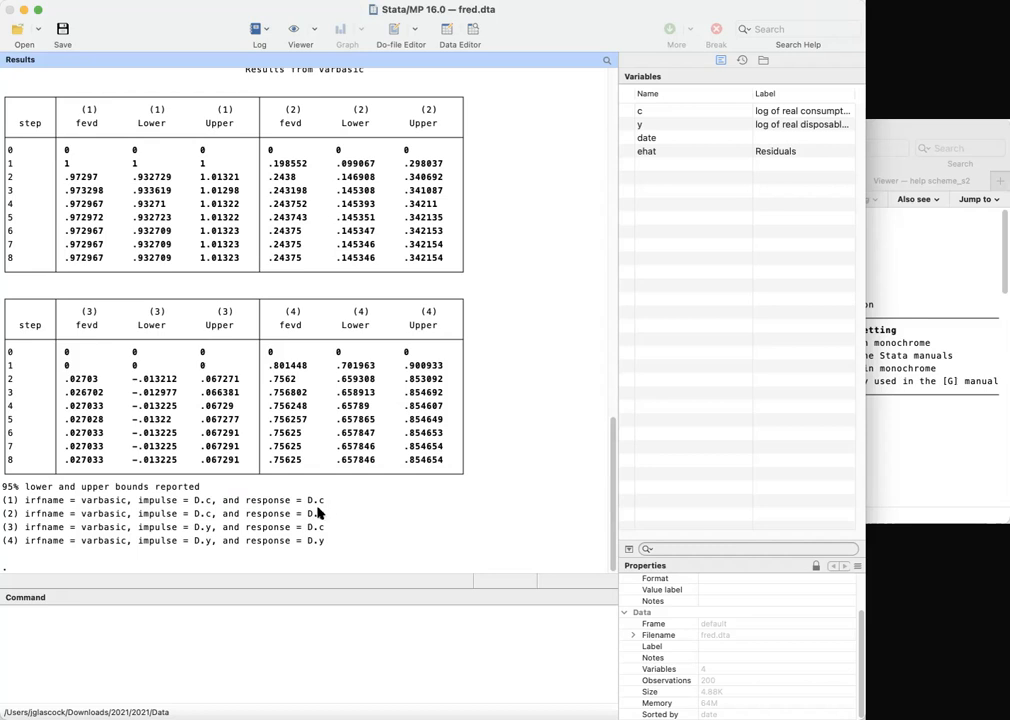
left_click_drag(70, 175, 92, 180)
left_click(92, 181)
left_click_drag(66, 380, 97, 385)
left_click_drag(148, 527, 207, 535)
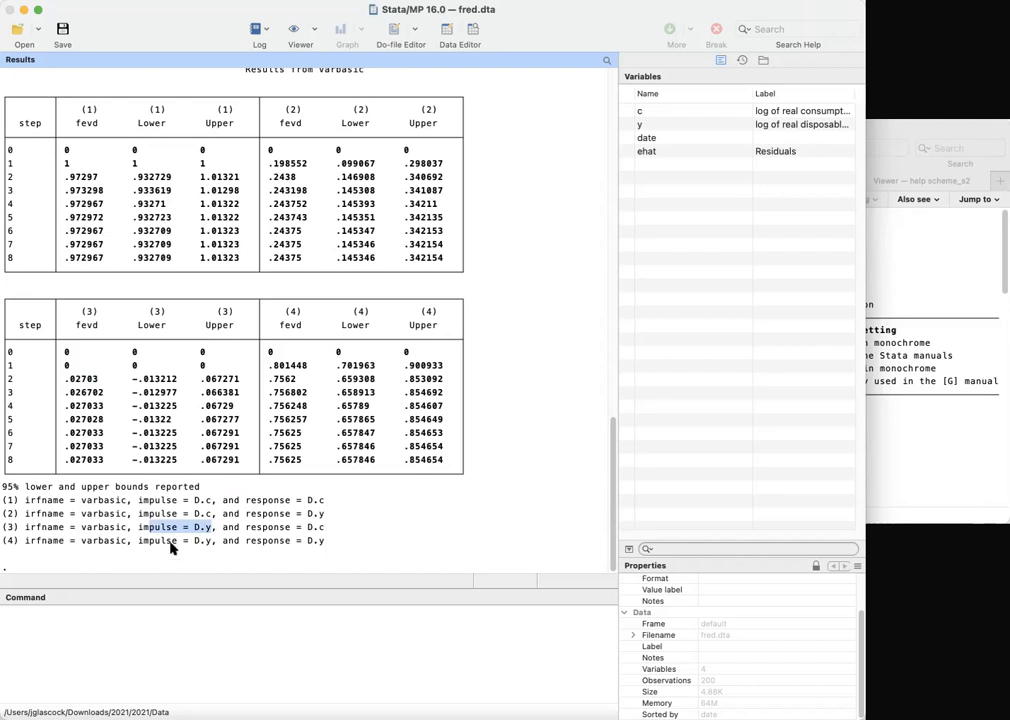
left_click(127, 166)
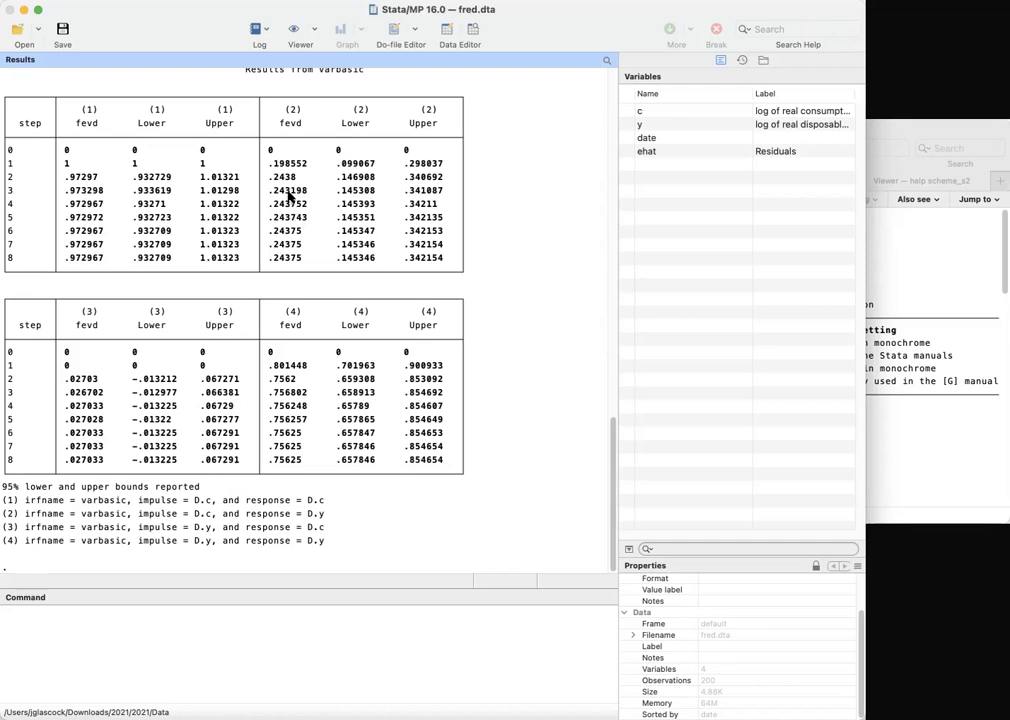
left_click_drag(146, 543, 210, 546)
left_click(300, 390)
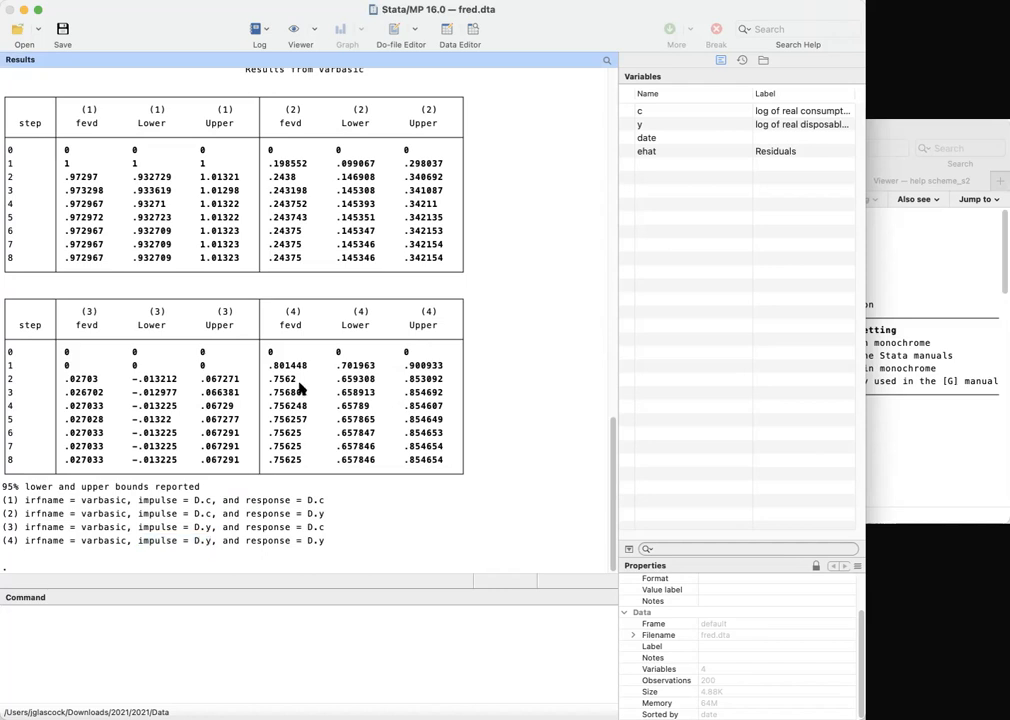